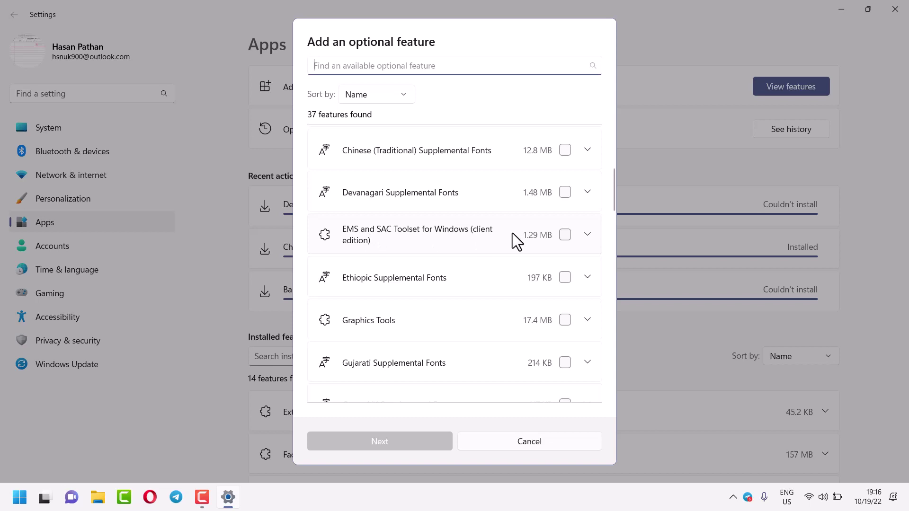
Select EMS and SAC Toolset for Windows (client edition) and advance to its install confirmation.
{"action": "left_click", "coordinate": [564, 234]}
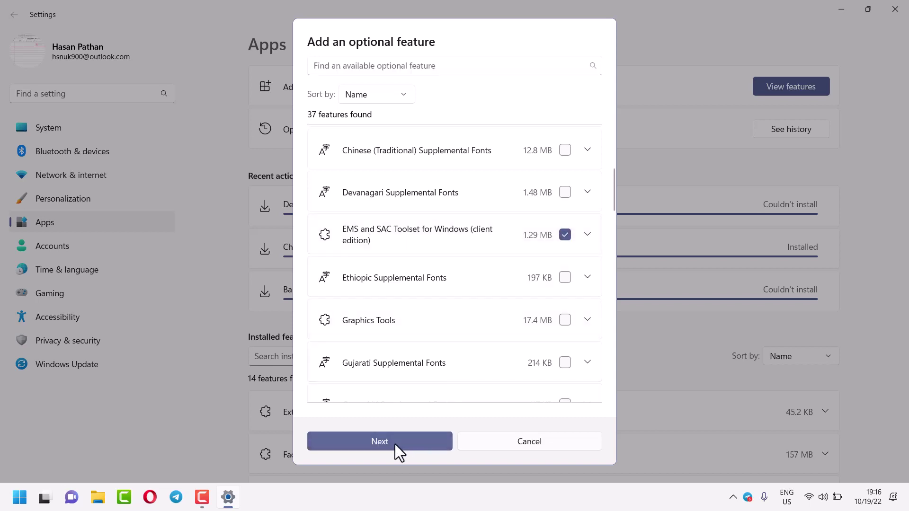
{"action": "left_click", "coordinate": [378, 444]}
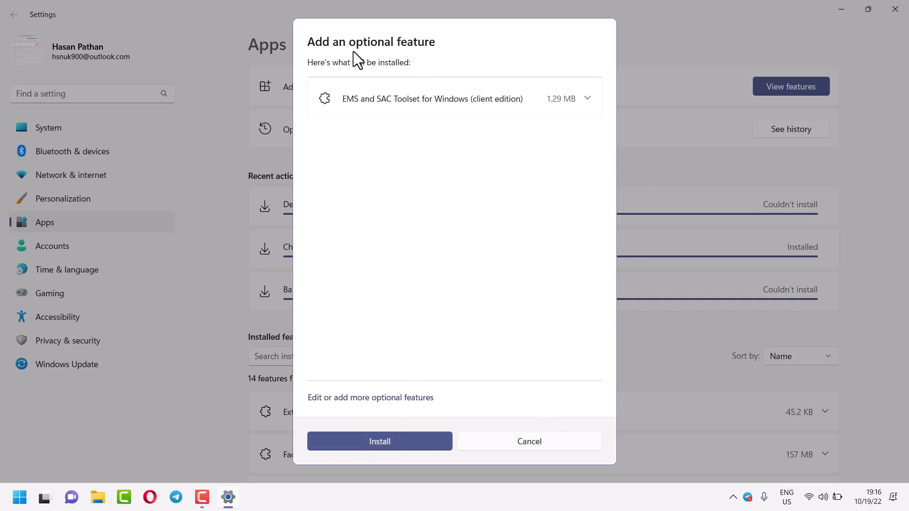
Cancel the pending install and reopen Optional features by searching 'optional' from Start.
{"action": "left_click", "coordinate": [542, 443]}
{"action": "left_click", "coordinate": [19, 497]}
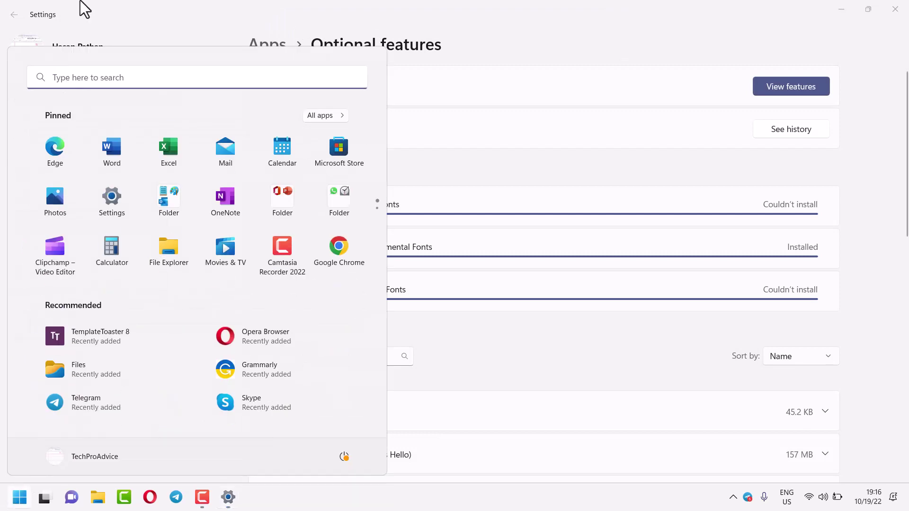
{"action": "left_click", "coordinate": [77, 77]}
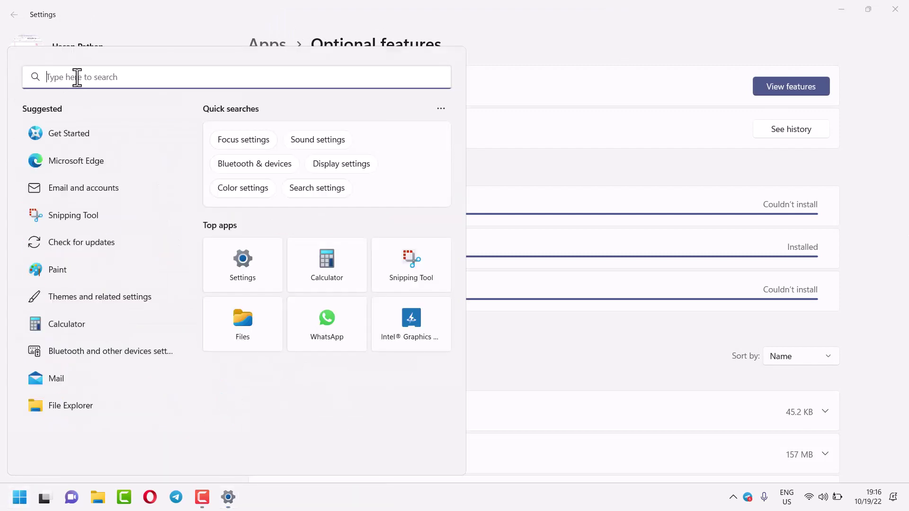
{"action": "type", "text": "option"}
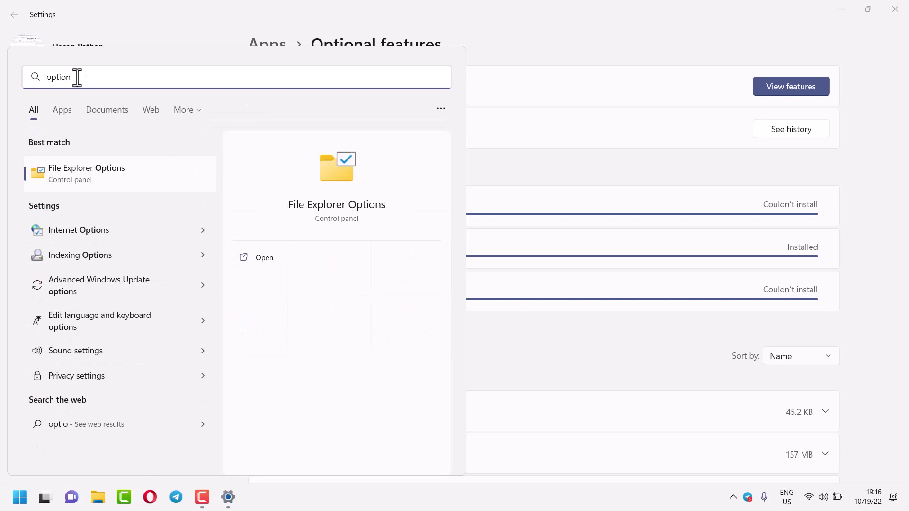
{"action": "type", "text": "al"}
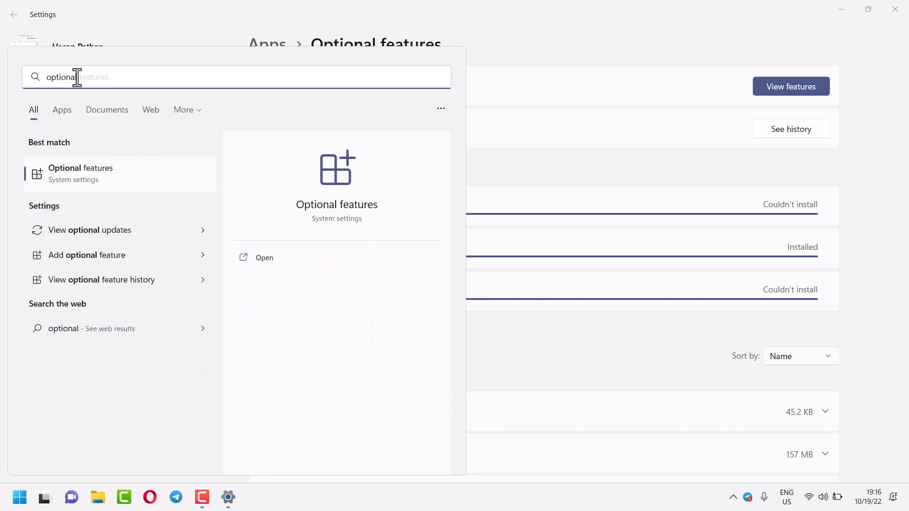
{"action": "left_click", "coordinate": [74, 176]}
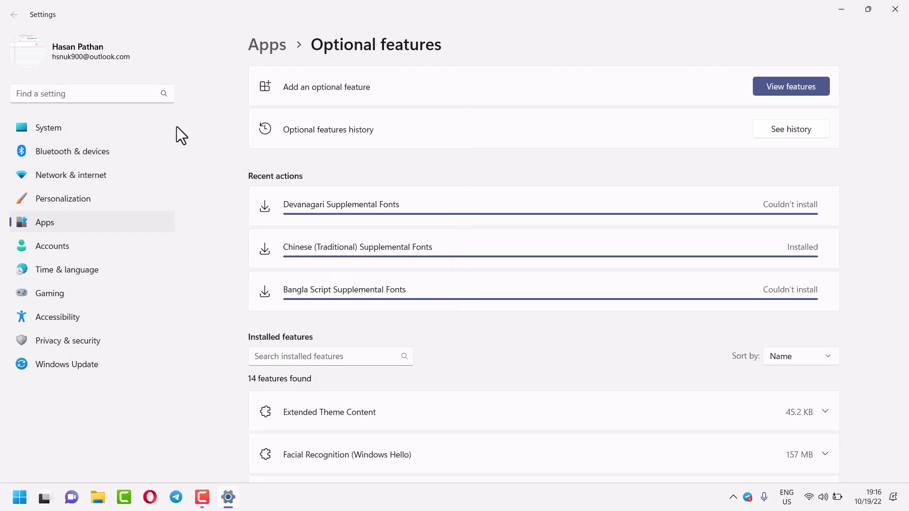
Open View features and expand the EMS and SAC Toolset entry to read its description.
{"action": "left_click", "coordinate": [791, 88]}
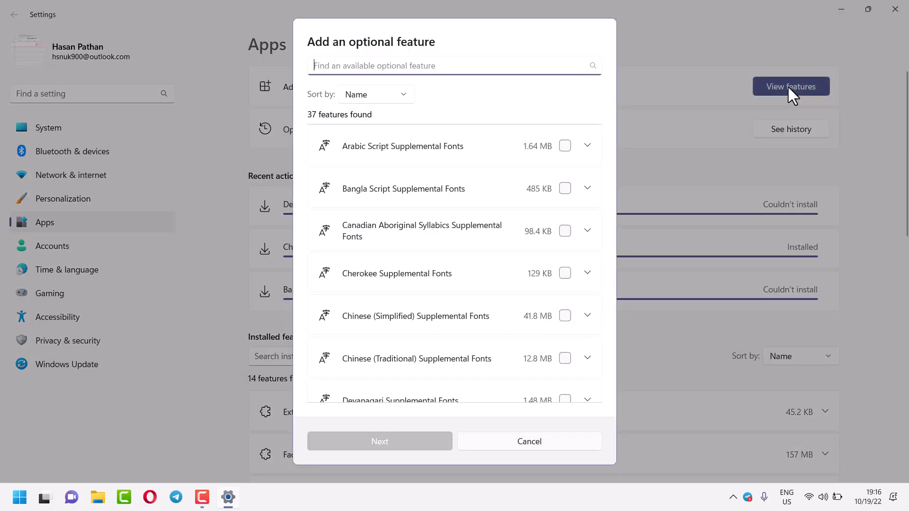
{"action": "scroll", "coordinate": [443, 292], "scroll_direction": "down", "scroll_amount": 2}
{"action": "scroll", "coordinate": [444, 292], "scroll_direction": "down", "scroll_amount": 2}
{"action": "scroll", "coordinate": [443, 292], "scroll_direction": "down", "scroll_amount": 1}
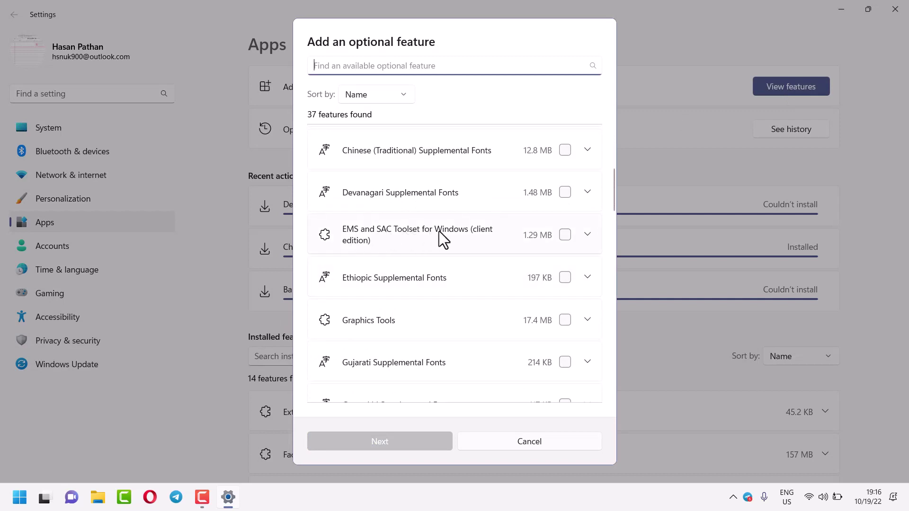
{"action": "left_click", "coordinate": [587, 234]}
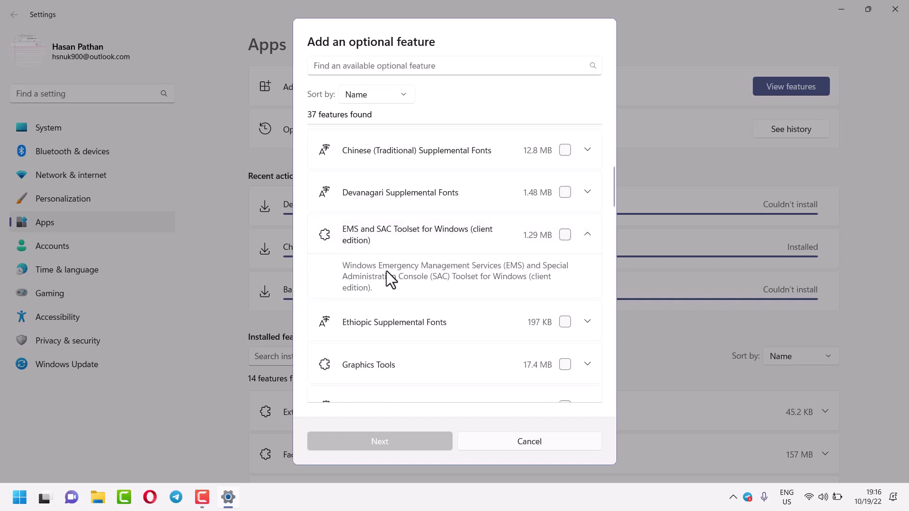
{"action": "mouse_move", "coordinate": [454, 277]}
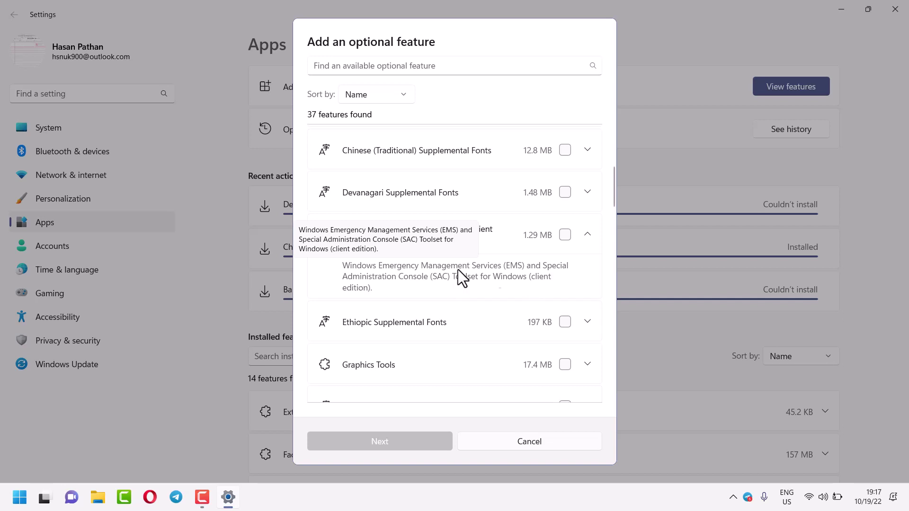
Select EMS and SAC Toolset for Windows (client edition) and confirm its installation.
{"action": "left_click", "coordinate": [565, 234]}
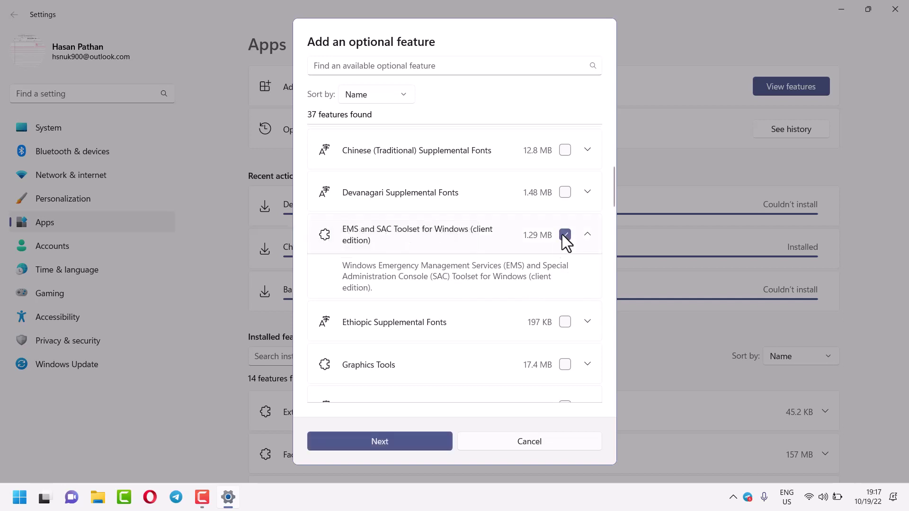
{"action": "left_click", "coordinate": [382, 442]}
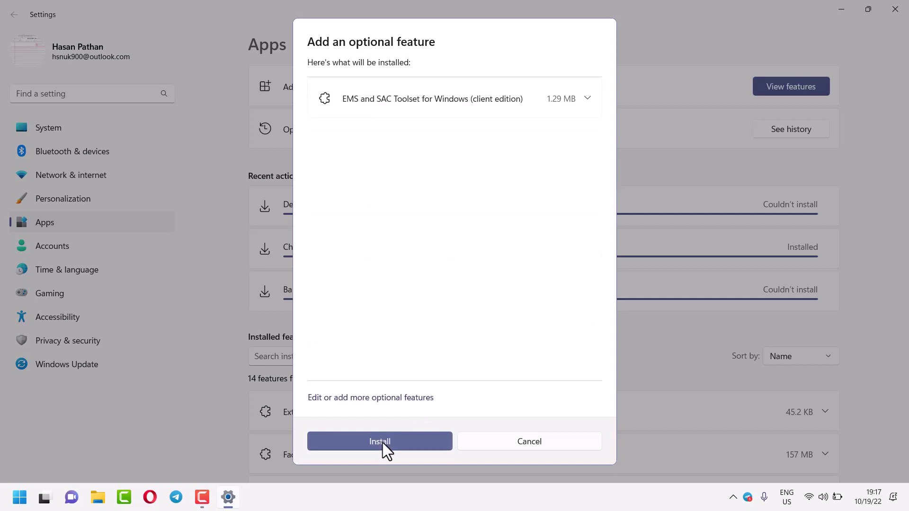
{"action": "left_click", "coordinate": [383, 442]}
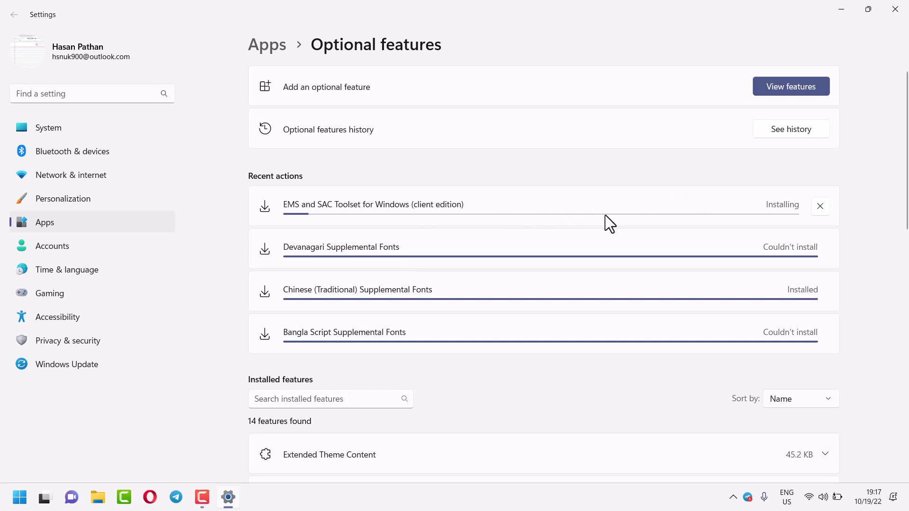
Bring up the Start menu power options and dismiss them without restarting.
{"action": "left_click", "coordinate": [20, 499]}
{"action": "left_click", "coordinate": [343, 457]}
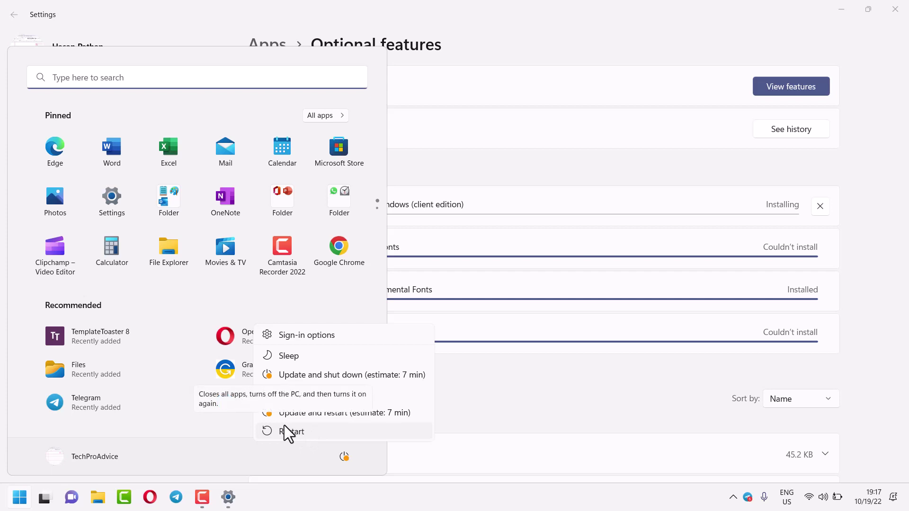
{"action": "left_click", "coordinate": [552, 385]}
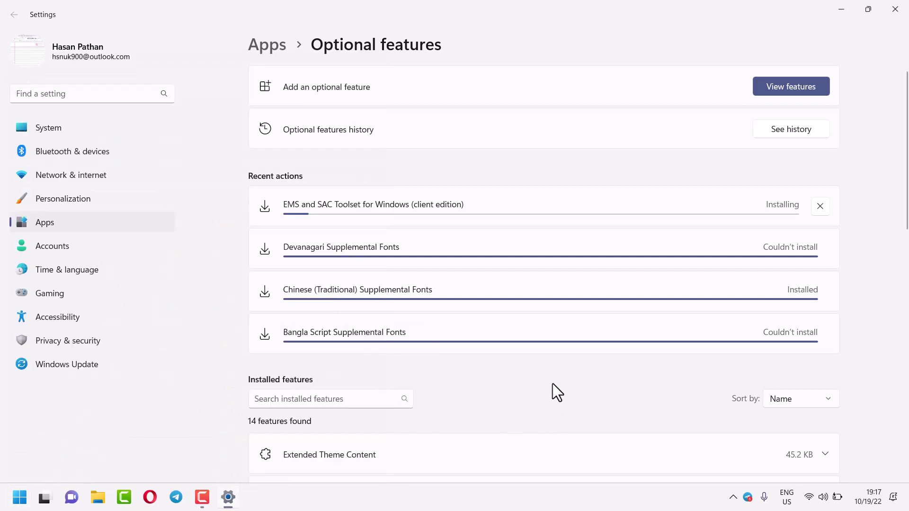